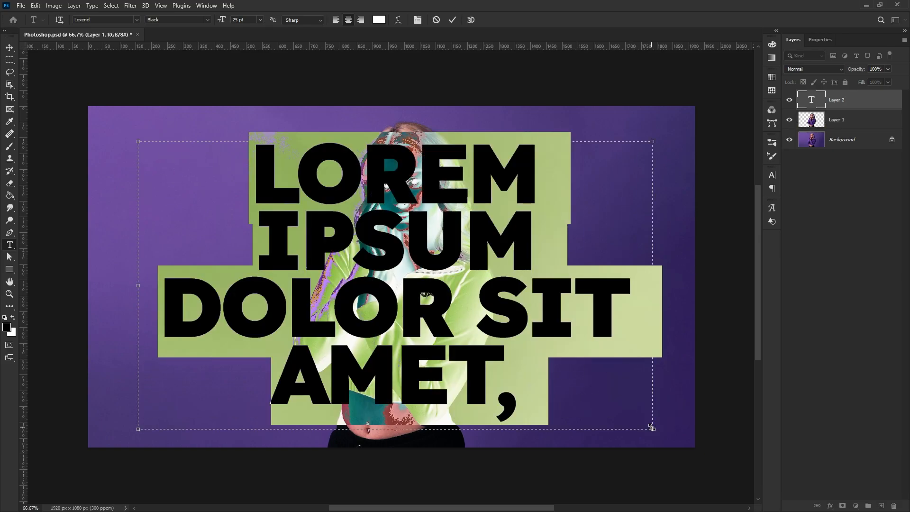
Replace the placeholder text with STROKE and EFFECT on two lines and commit the text.
text(STROKE)
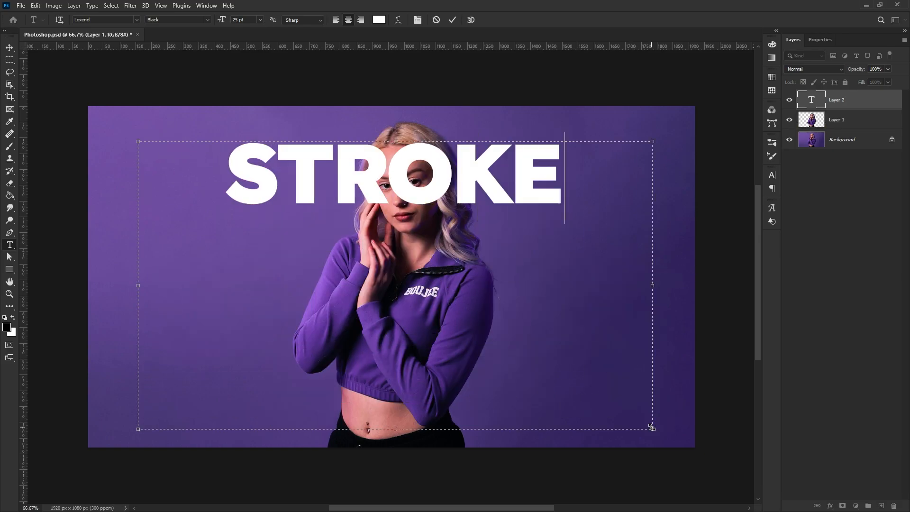
key(Return)
text(EFFECT)
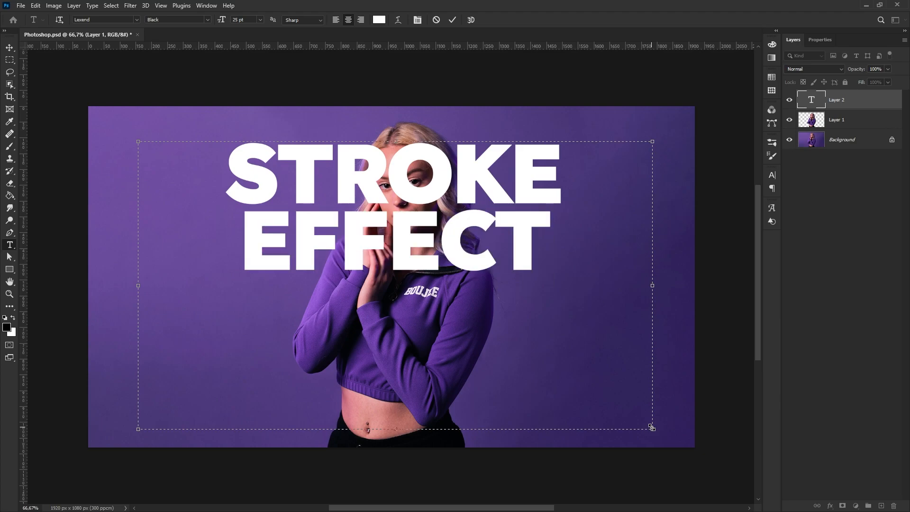
click(448, 21)
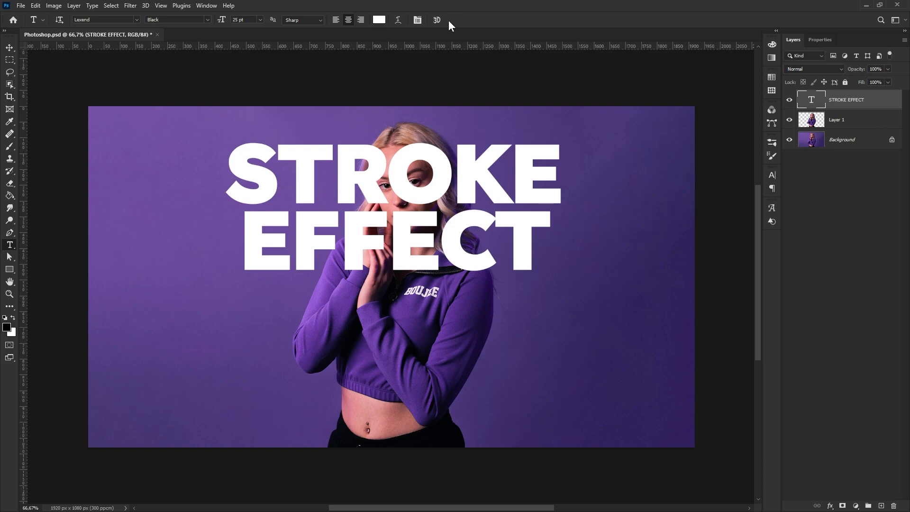
Convert the STROKE EFFECT text layer to a smart object and move it below Layer 1.
click(74, 5)
mouse_move(118, 193)
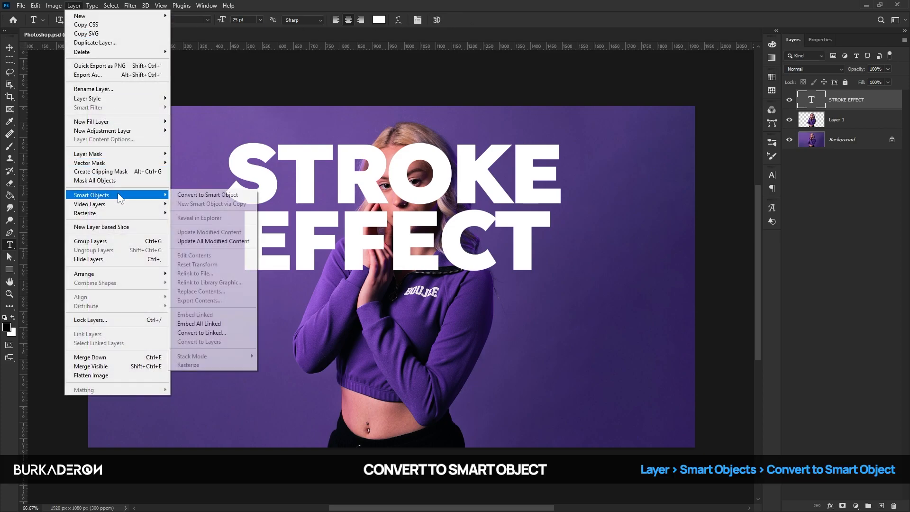
click(194, 194)
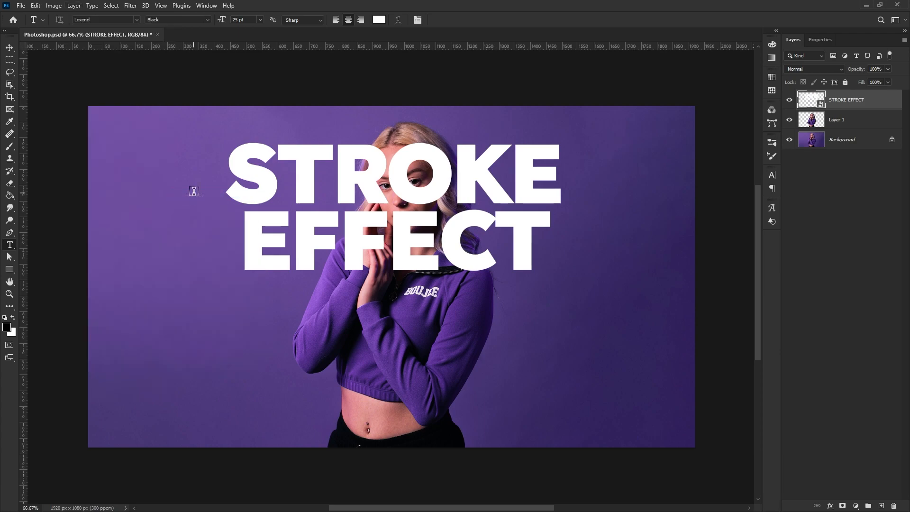
click(10, 48)
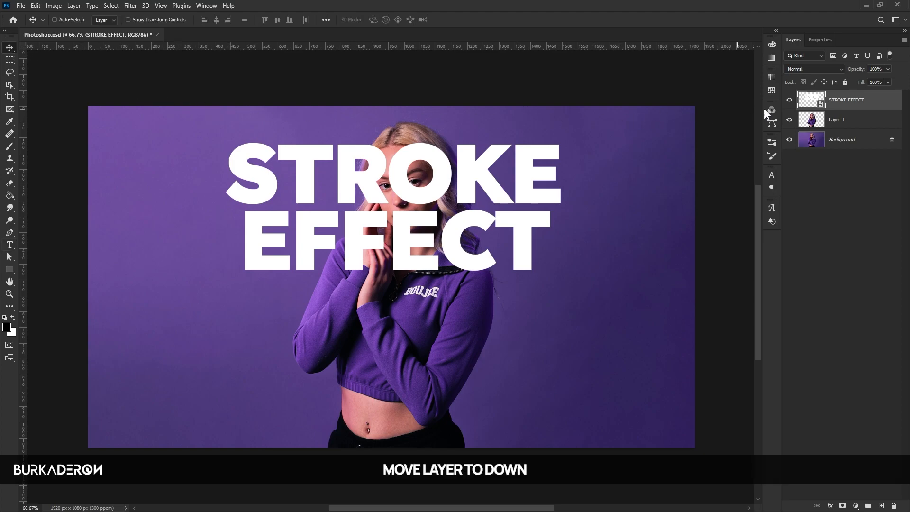
drag(849, 101, 858, 127)
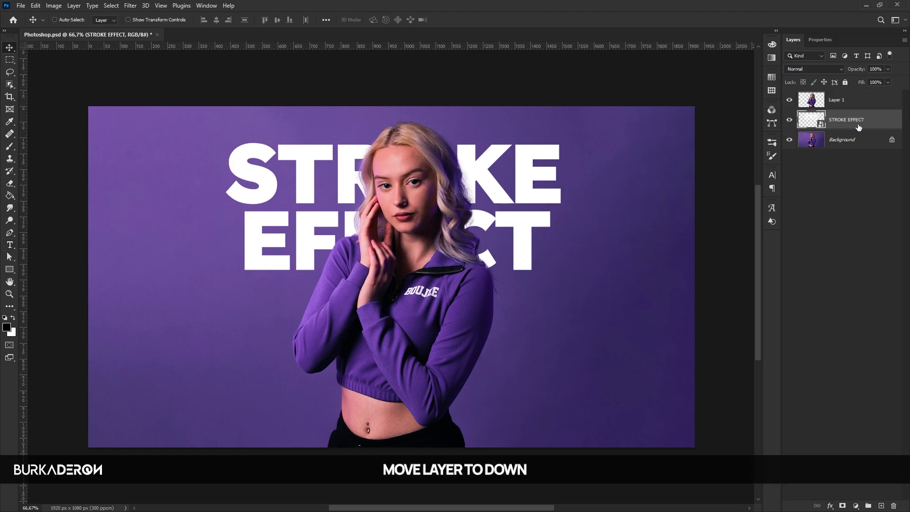
Align the STROKE EFFECT layer to the horizontal and vertical centers of the Background layer.
ctrl+click(867, 147)
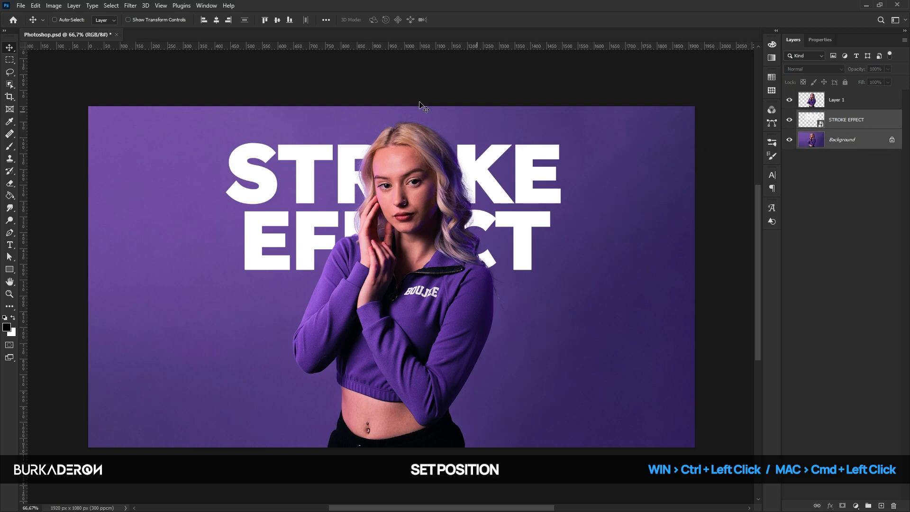
click(216, 19)
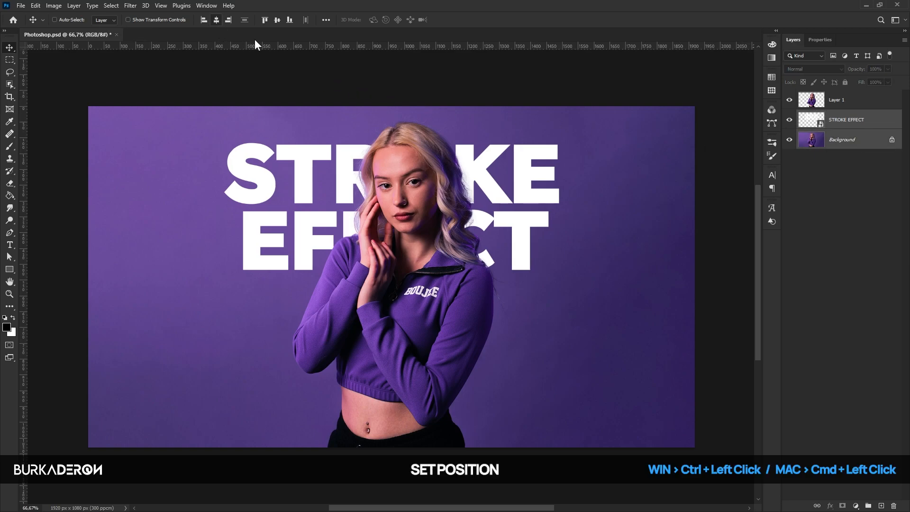
click(277, 20)
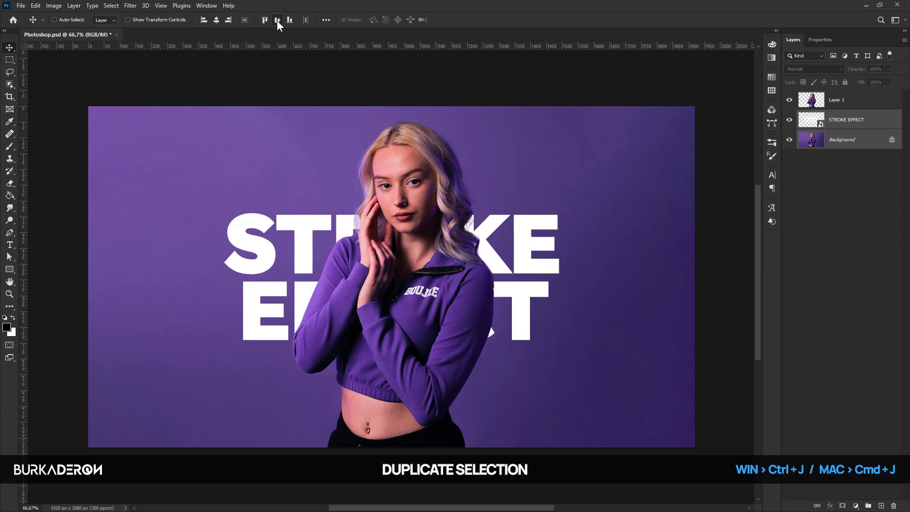
Duplicate the STROKE EFFECT layer and place the copy above Layer 1 in the layer stack.
click(877, 124)
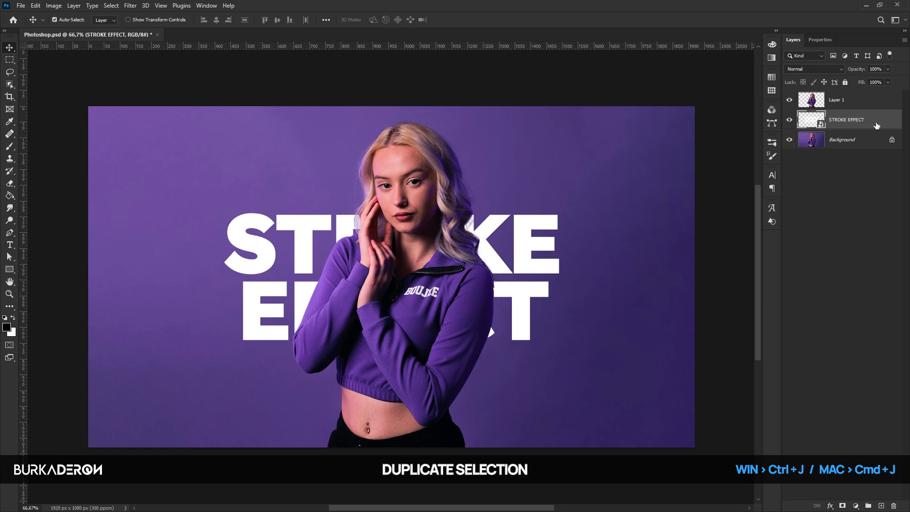
key(ctrl+j)
drag(875, 124, 874, 95)
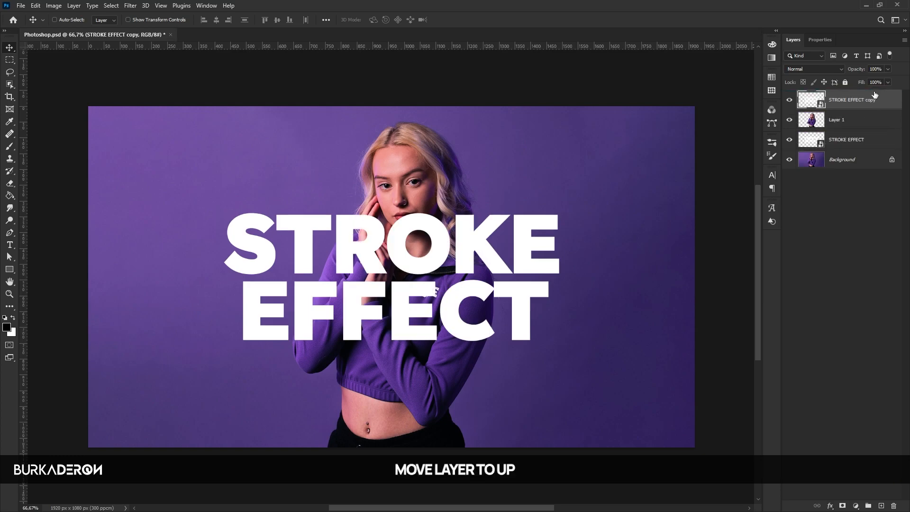
Set the fill of the STROKE EFFECT copy layer to 0%.
click(887, 82)
drag(890, 93, 842, 98)
click(885, 105)
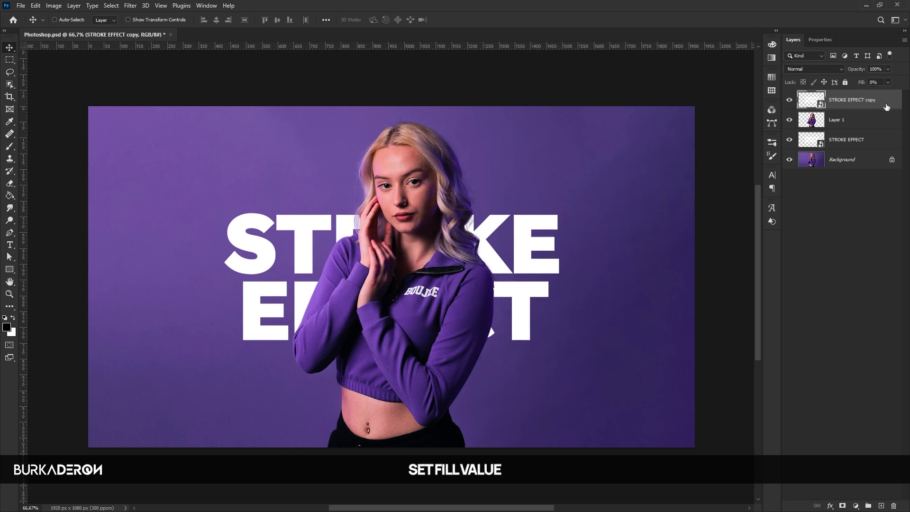
Add a Stroke effect to the STROKE EFFECT copy layer, reset it to the defaults, and set its size to 4 px.
click(830, 505)
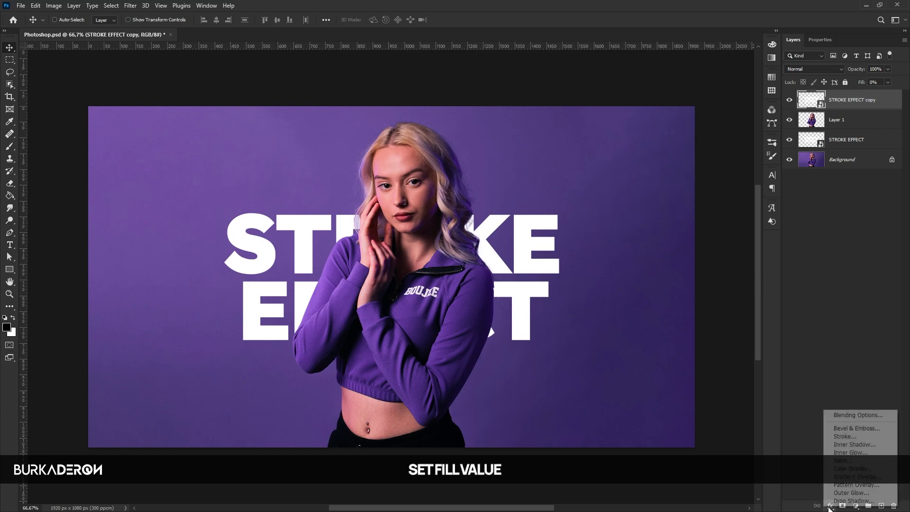
click(837, 436)
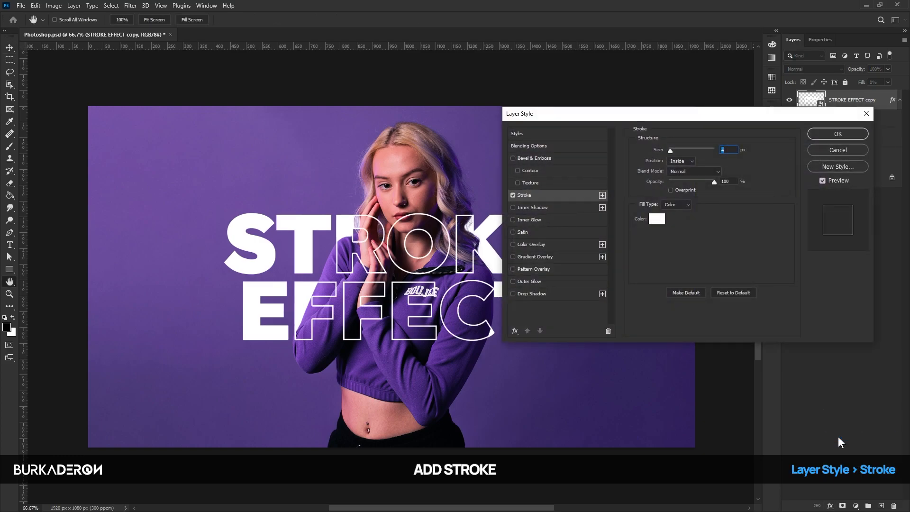
click(743, 294)
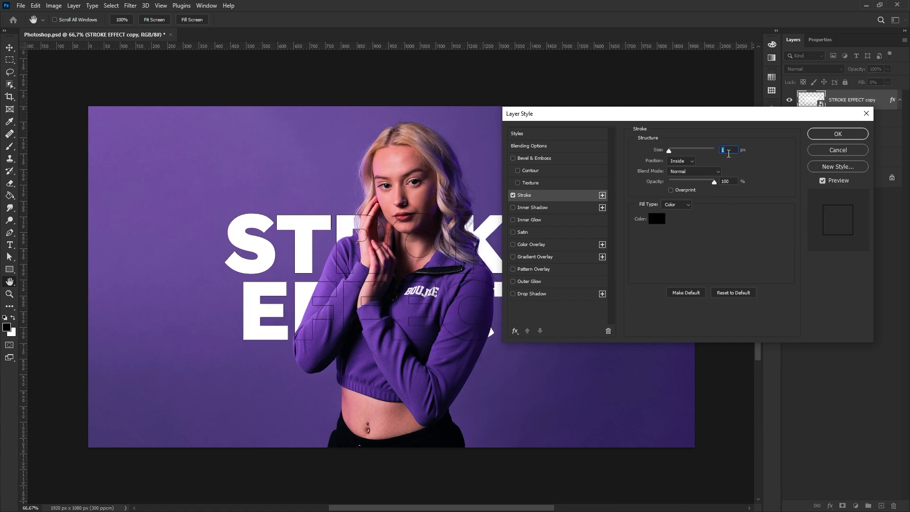
text(4)
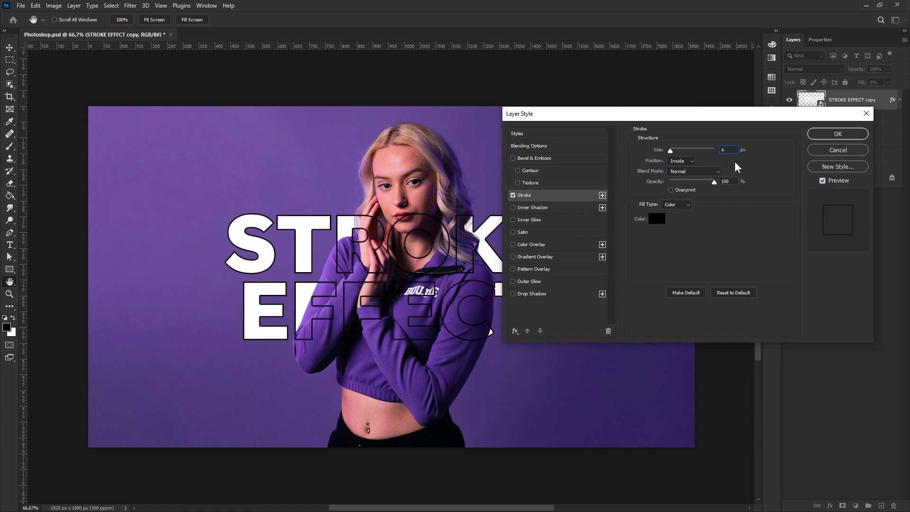
Set the stroke's position to Inside and its color to white (ffffff), and apply the layer style.
click(692, 162)
click(687, 178)
click(658, 219)
drag(592, 172, 519, 73)
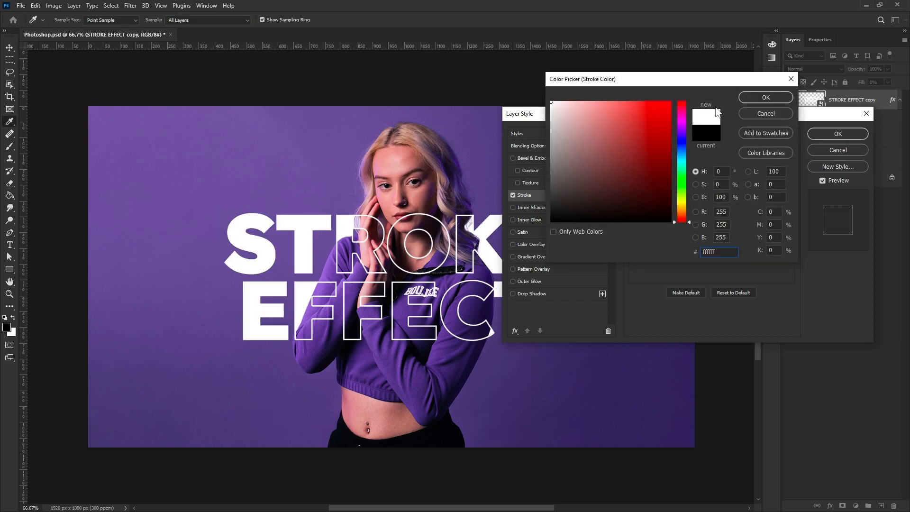
click(749, 99)
click(837, 134)
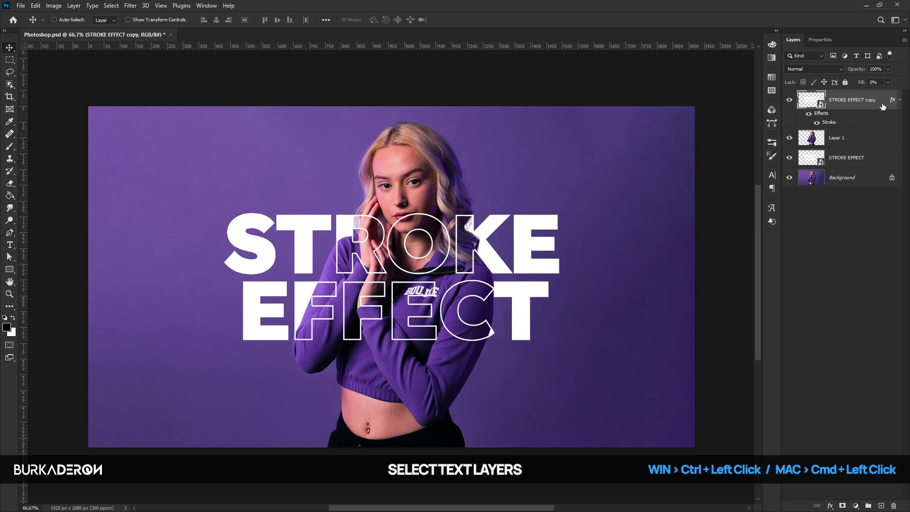
Link the STROKE EFFECT layer and its copy together.
ctrl+click(883, 160)
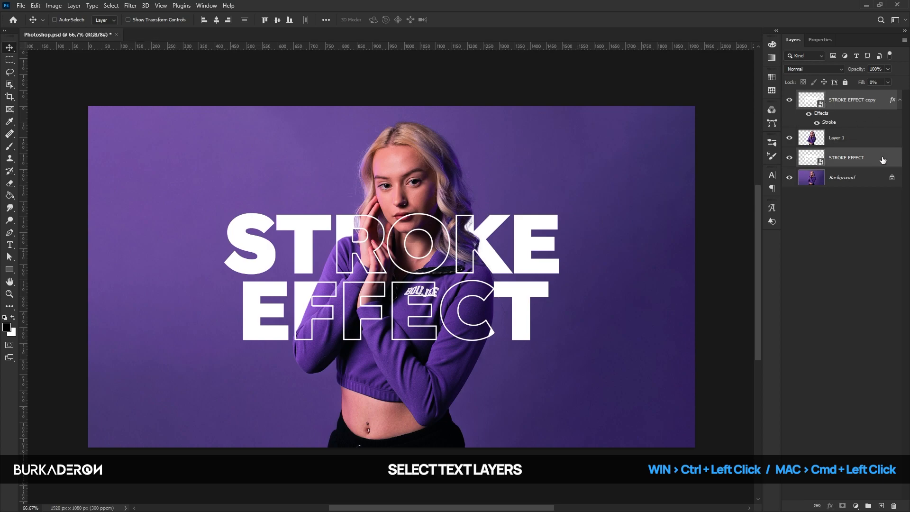
click(816, 506)
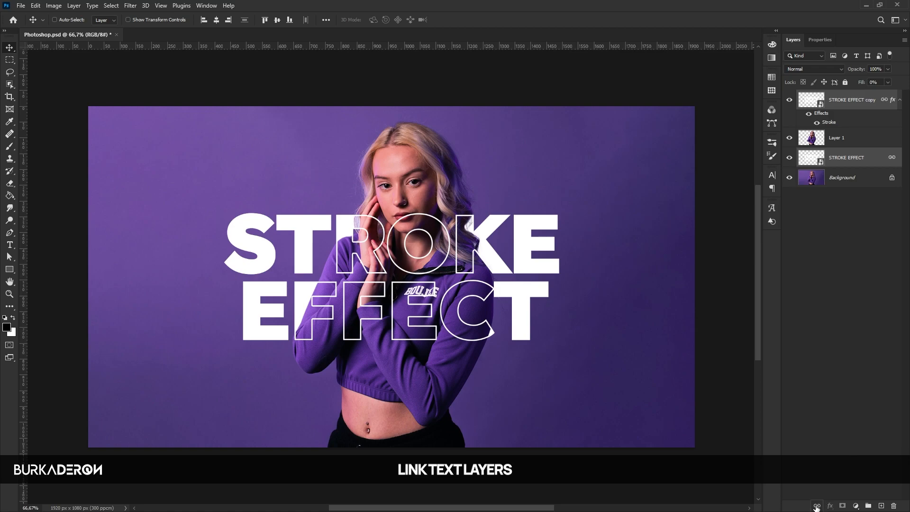
Try moving the linked text layers together on the canvas, and deselect all layers.
click(845, 157)
mouse_move(360, 257)
mouse_down()
mouse_move(388, 261)
mouse_move(350, 244)
mouse_move(382, 211)
mouse_move(362, 257)
mouse_up()
key(ctrl)
click(815, 275)
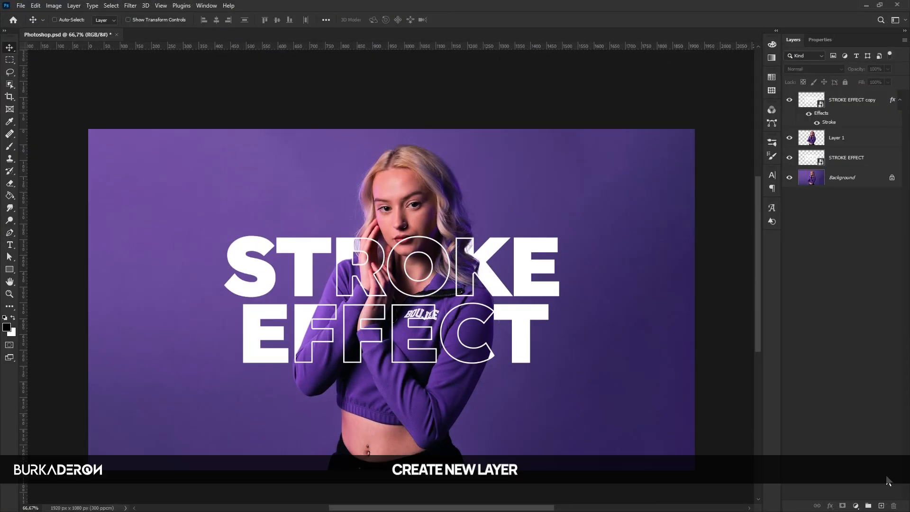
Create a new empty layer at the top of the layer stack and activate the Brush tool.
click(881, 506)
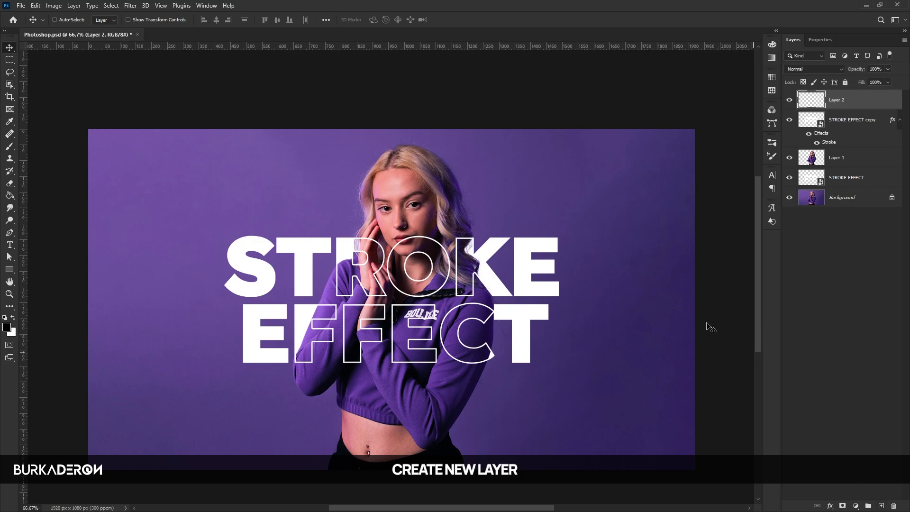
click(10, 146)
right_click(9, 147)
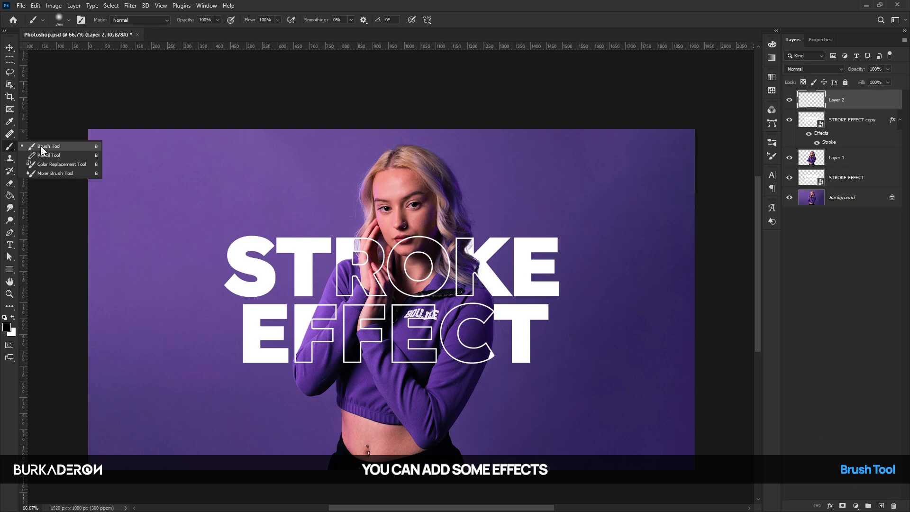
click(45, 145)
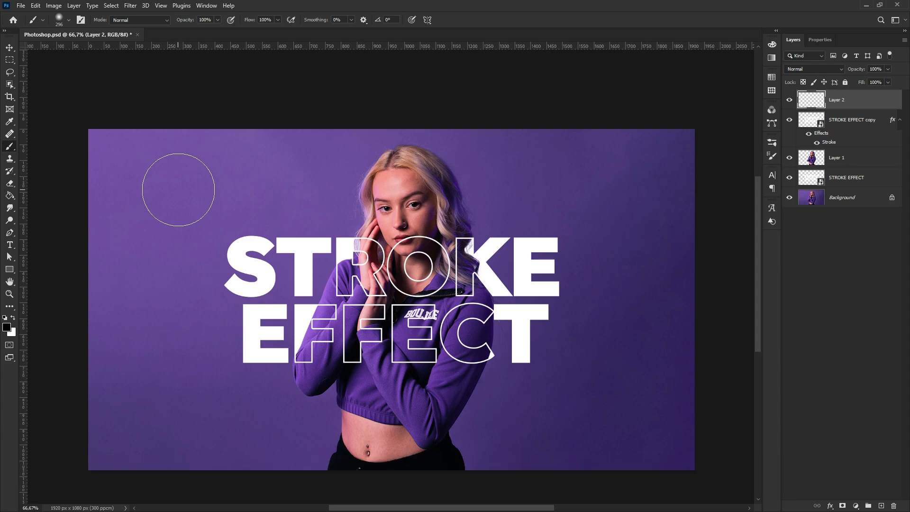
Choose the Spatter Bot Tilt brush from Kyle's Spatter Brushes in the Special Effects Brushes group.
click(69, 21)
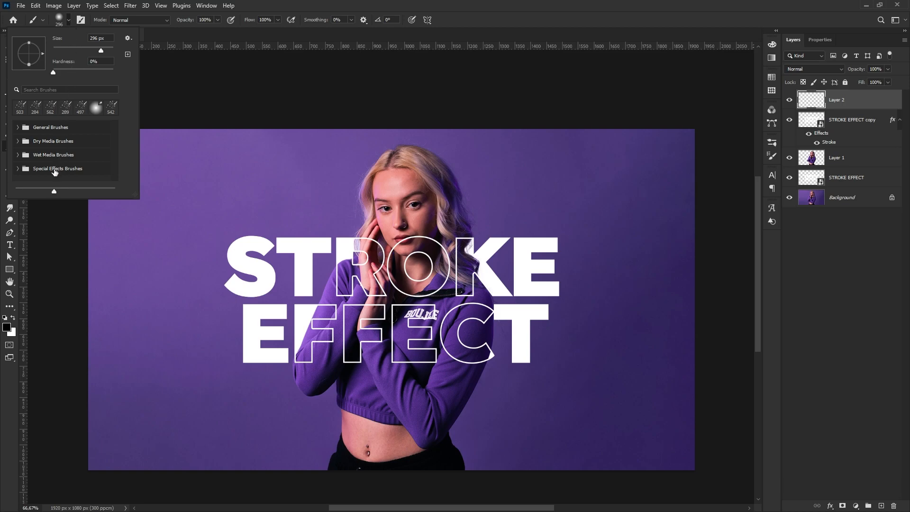
click(19, 169)
drag(115, 134, 111, 141)
click(105, 145)
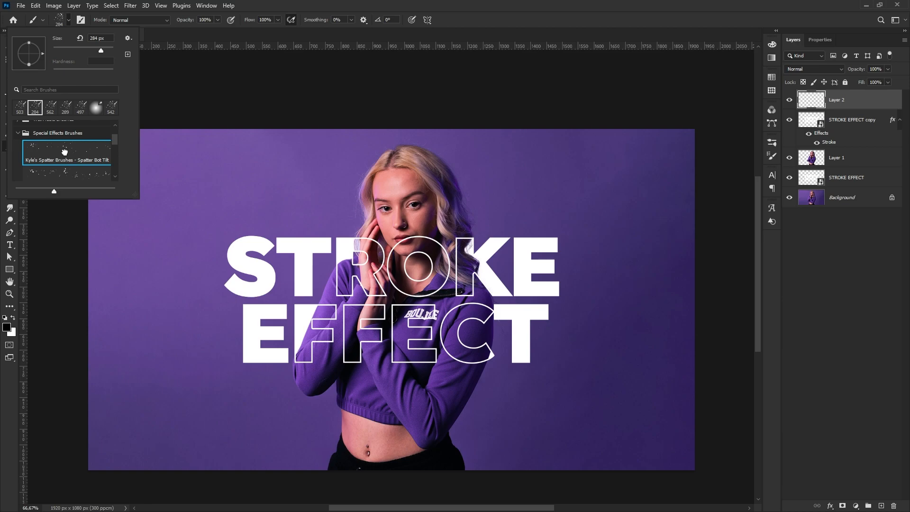
click(481, 24)
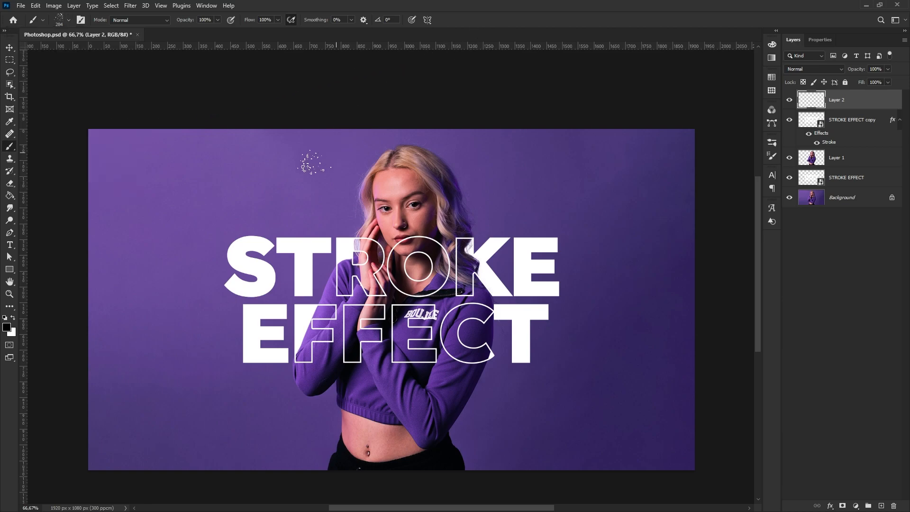
Paint black spatters across the whole image on Layer 2, enlarging the brush to 506 px, and move that layer below STROKE EFFECT.
drag(233, 238, 269, 240)
mouse_move(142, 376)
mouse_down()
mouse_move(165, 389)
mouse_move(177, 309)
mouse_move(164, 217)
mouse_move(184, 158)
mouse_move(173, 290)
mouse_move(304, 201)
mouse_move(208, 345)
mouse_move(293, 450)
mouse_move(269, 426)
mouse_move(193, 410)
mouse_move(172, 350)
mouse_move(193, 330)
mouse_move(197, 362)
mouse_move(245, 426)
mouse_move(589, 410)
mouse_move(673, 386)
mouse_move(633, 281)
mouse_move(648, 278)
mouse_move(677, 198)
mouse_move(685, 304)
mouse_move(546, 185)
mouse_move(491, 131)
mouse_move(497, 121)
mouse_move(689, 342)
mouse_move(710, 397)
mouse_move(679, 438)
mouse_move(703, 458)
mouse_move(548, 480)
mouse_up()
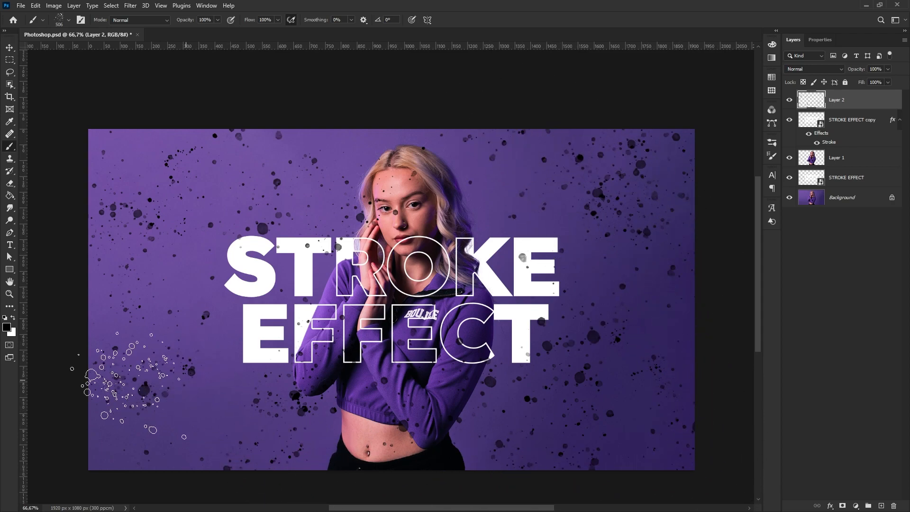
mouse_move(97, 439)
mouse_down()
mouse_move(380, 399)
mouse_move(361, 407)
mouse_move(294, 408)
mouse_move(250, 383)
mouse_move(223, 339)
mouse_up()
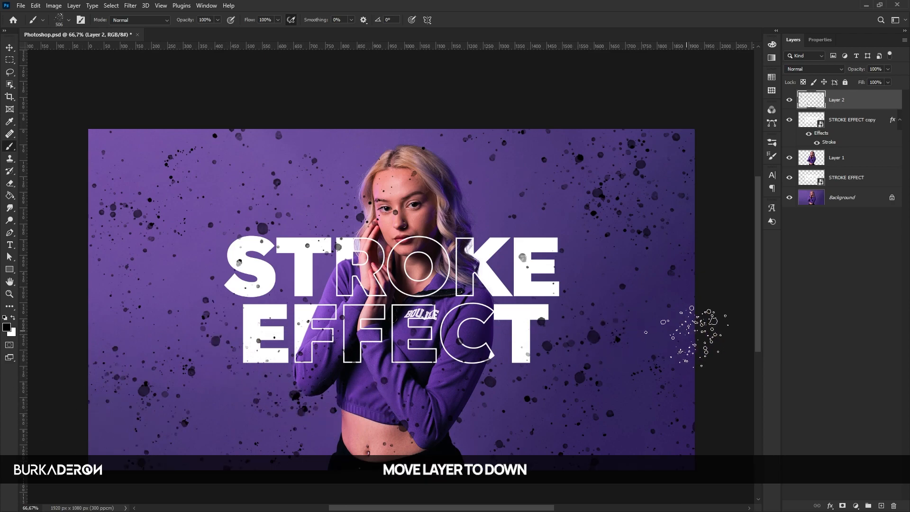
drag(858, 104, 863, 187)
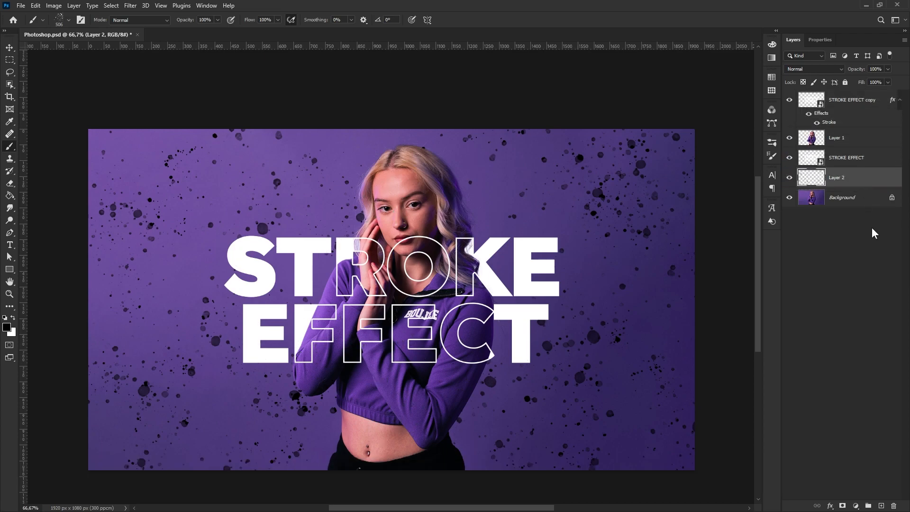
Add a Color Lookup adjustment layer over the whole composition using the 3Strip.look 3D LUT.
click(850, 323)
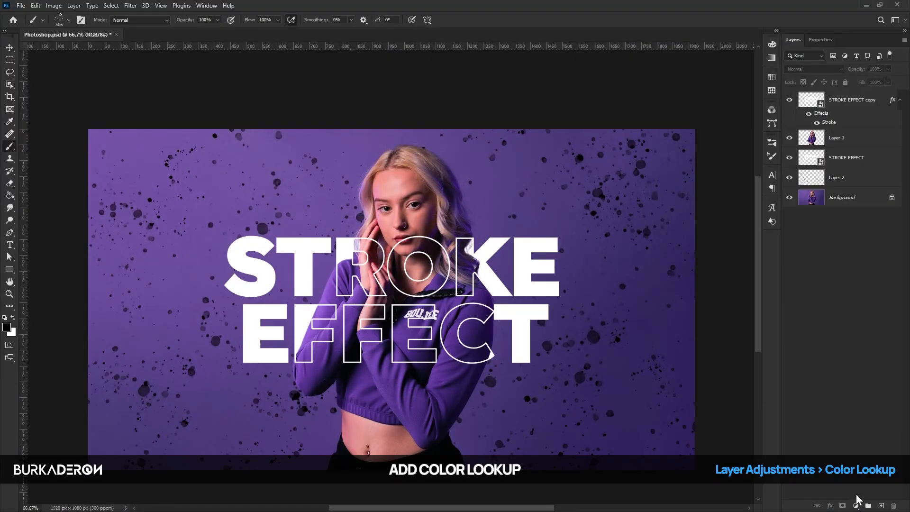
click(857, 505)
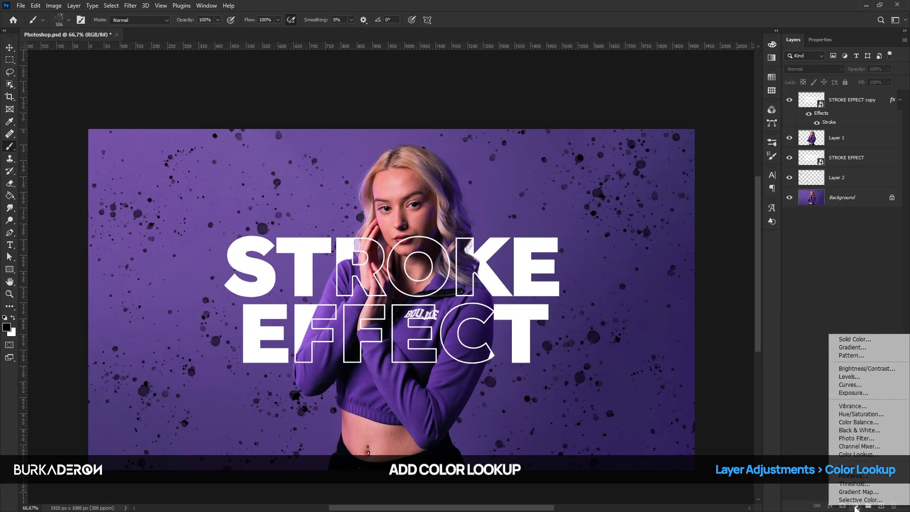
click(860, 455)
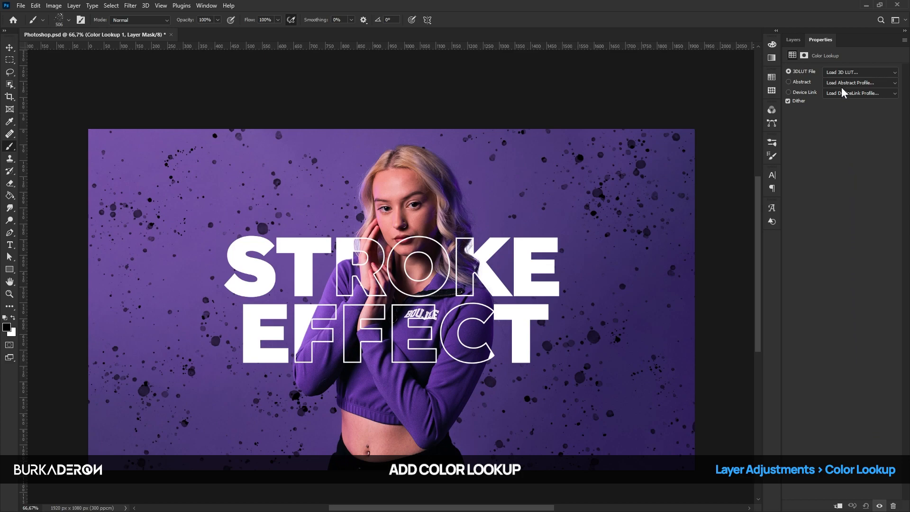
click(853, 72)
click(841, 101)
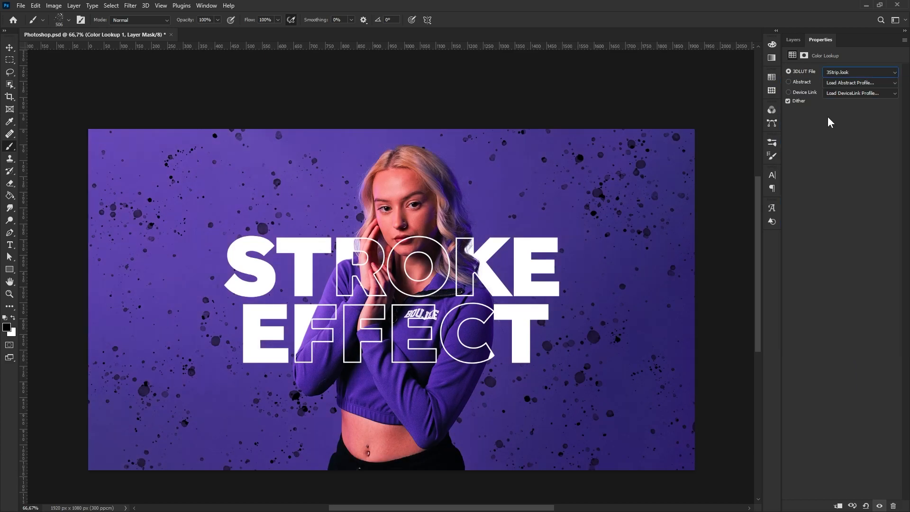
Lower the opacity of the Color Lookup 1 adjustment layer to 50%.
click(792, 41)
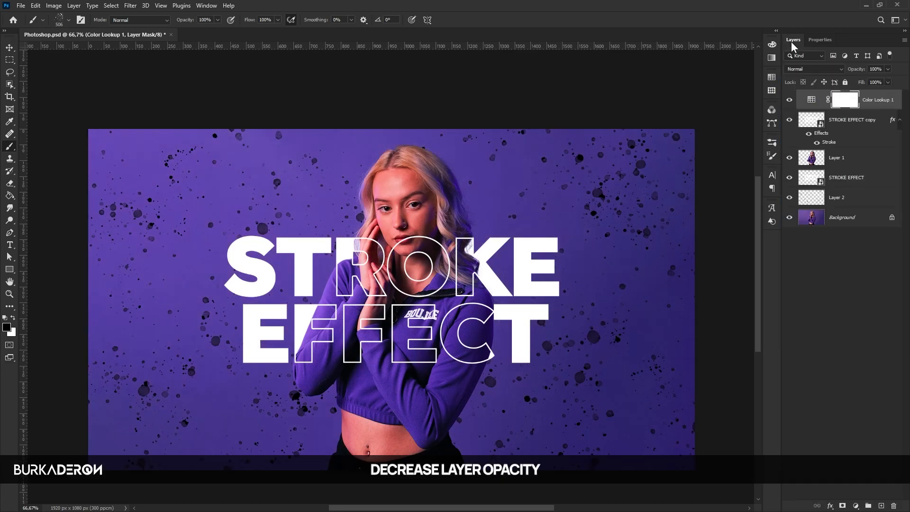
click(875, 69)
text(5)
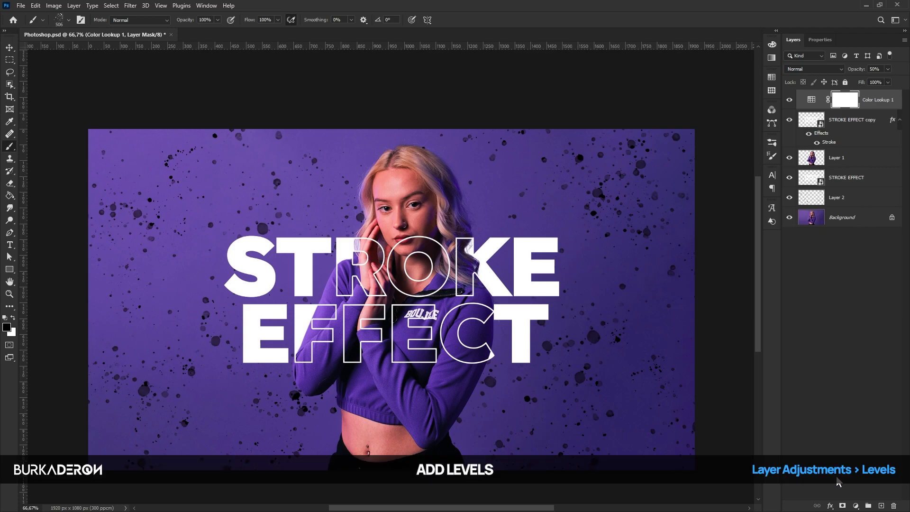
Add a Levels adjustment layer above Color Lookup 1 with shadow input 10 and midtone 1.1, and leave no layer selected.
click(854, 505)
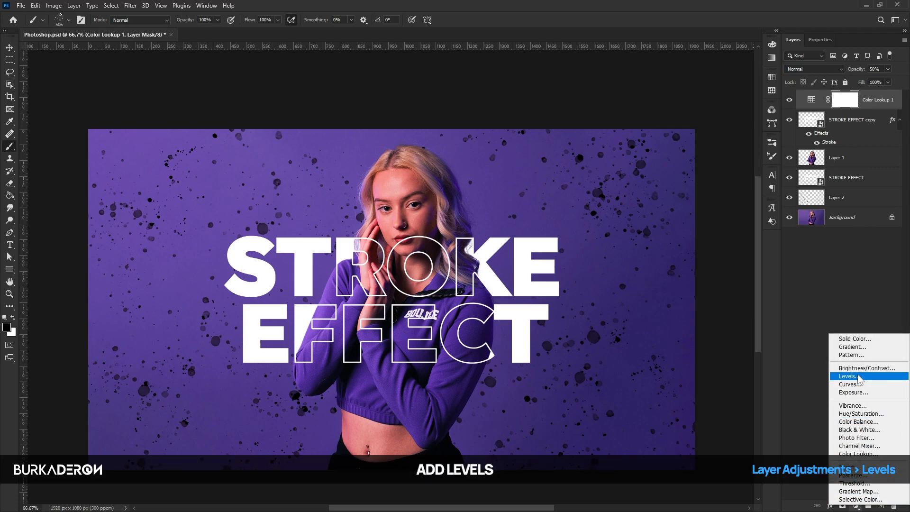
click(848, 376)
double_click(809, 148)
text(10)
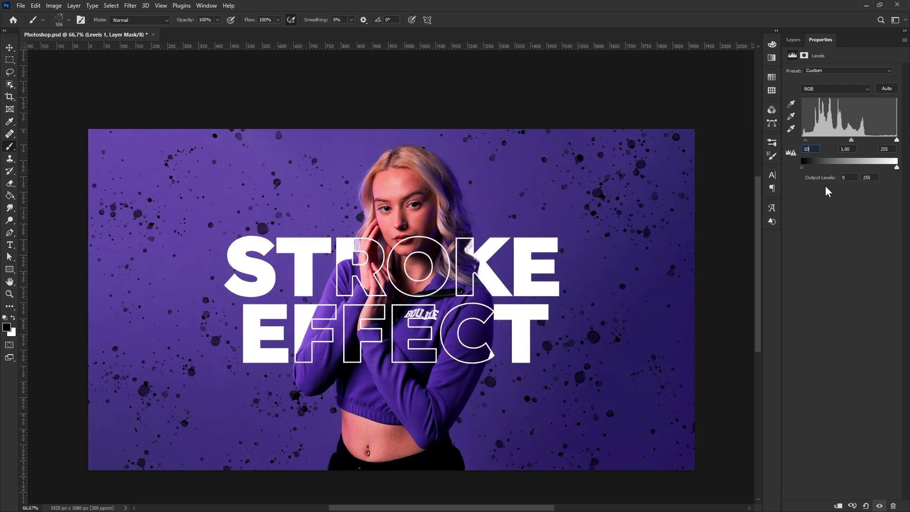
drag(850, 148, 840, 148)
text(1,1)
key(Return)
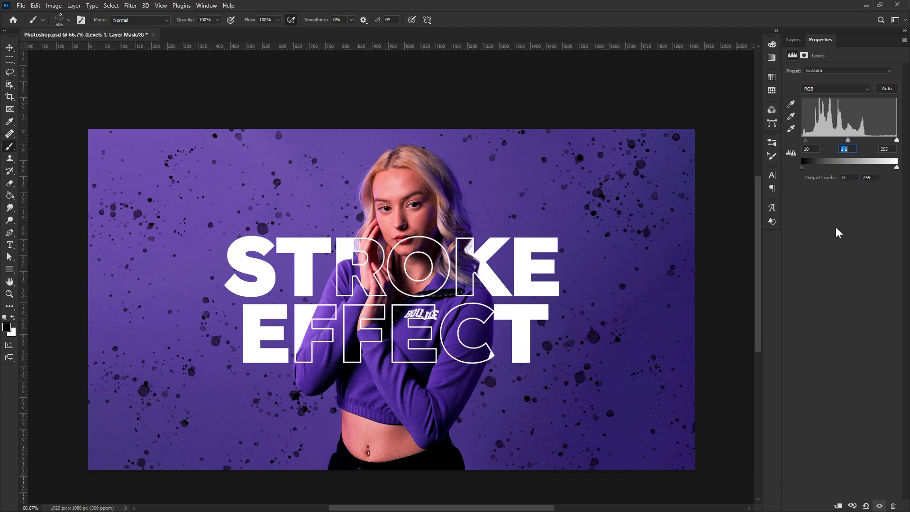
click(793, 39)
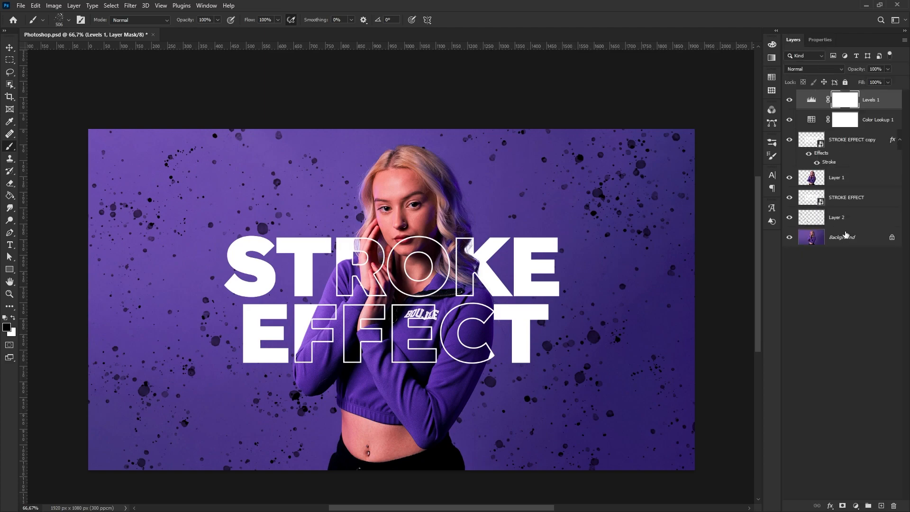
click(842, 300)
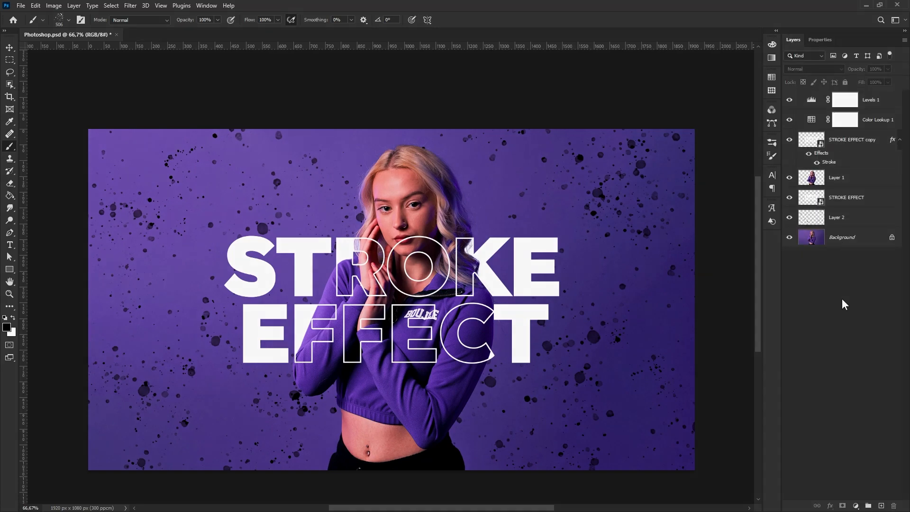